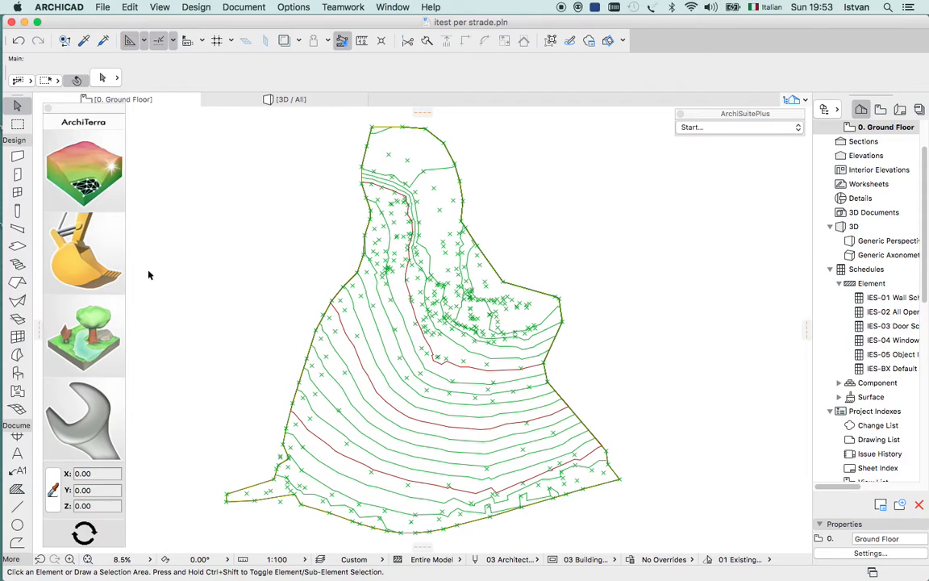
Draw a rectangular fill across the contour lines on the western slope of the terrain as the plateau outline
click(84, 234)
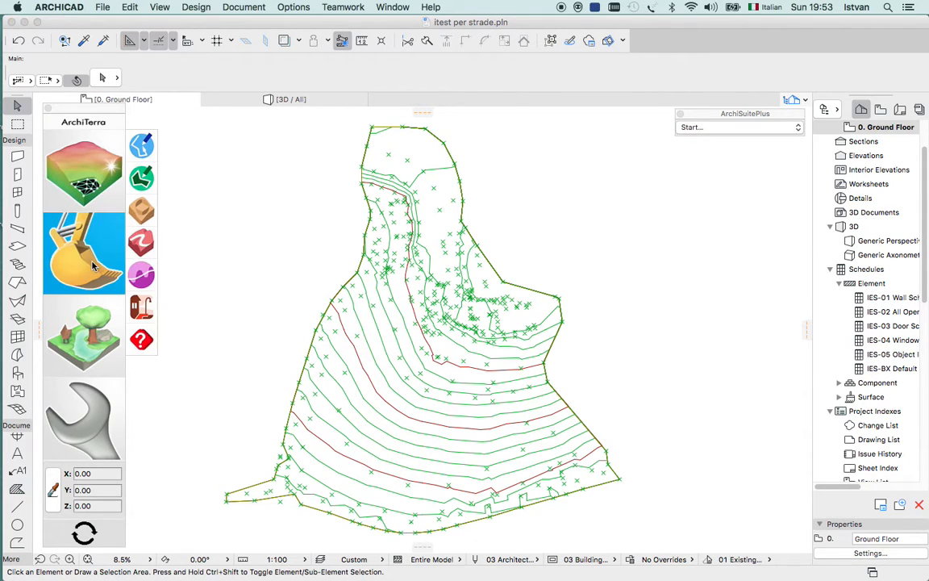
click(141, 178)
click(349, 344)
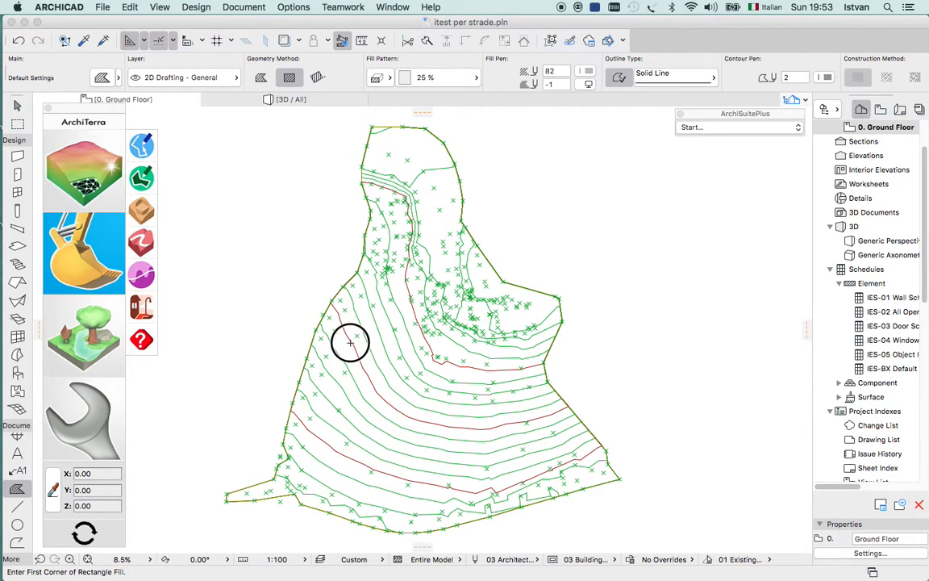
click(404, 443)
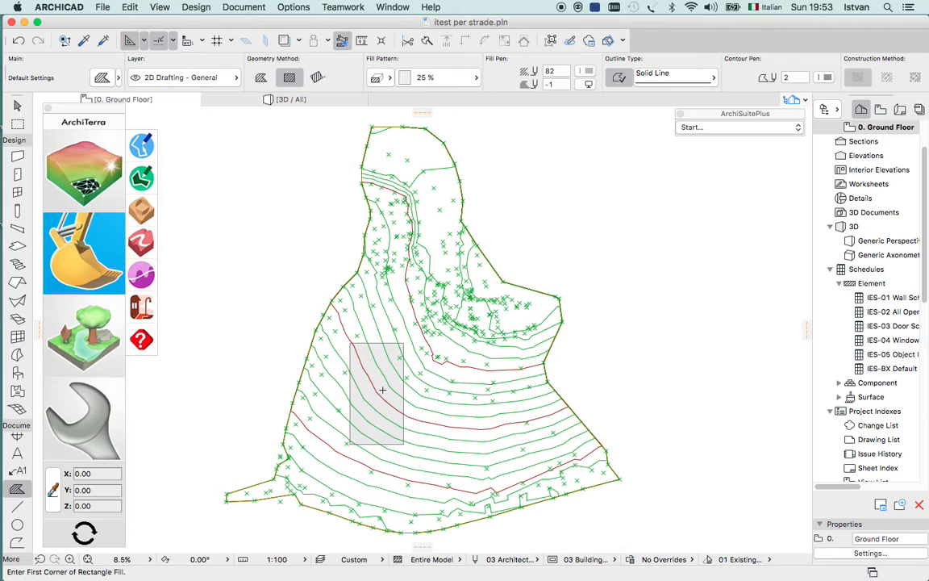
key(Escape)
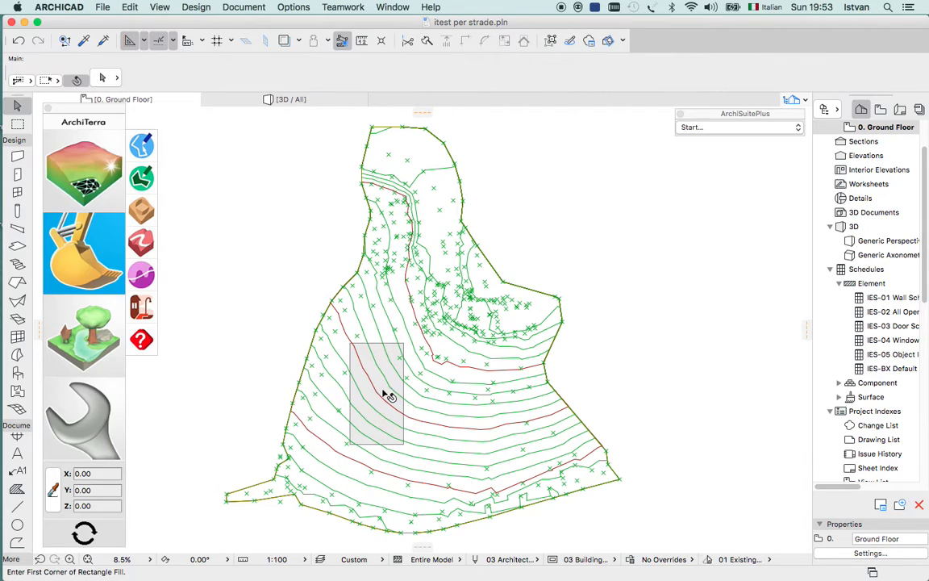
Create a plateau from the rectangular fill, editing its elevation and setting a slope extension of 1, and show it in 3D
click(352, 344)
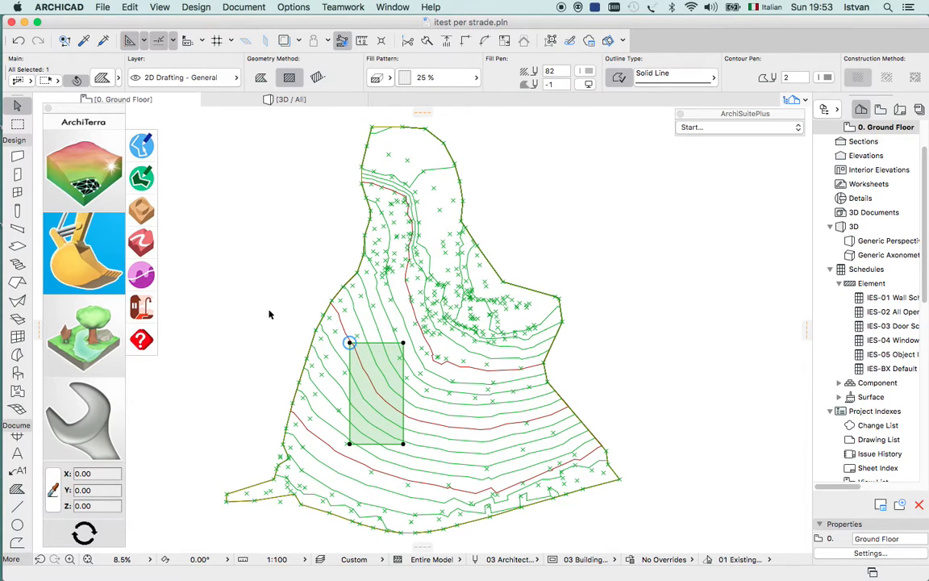
click(142, 211)
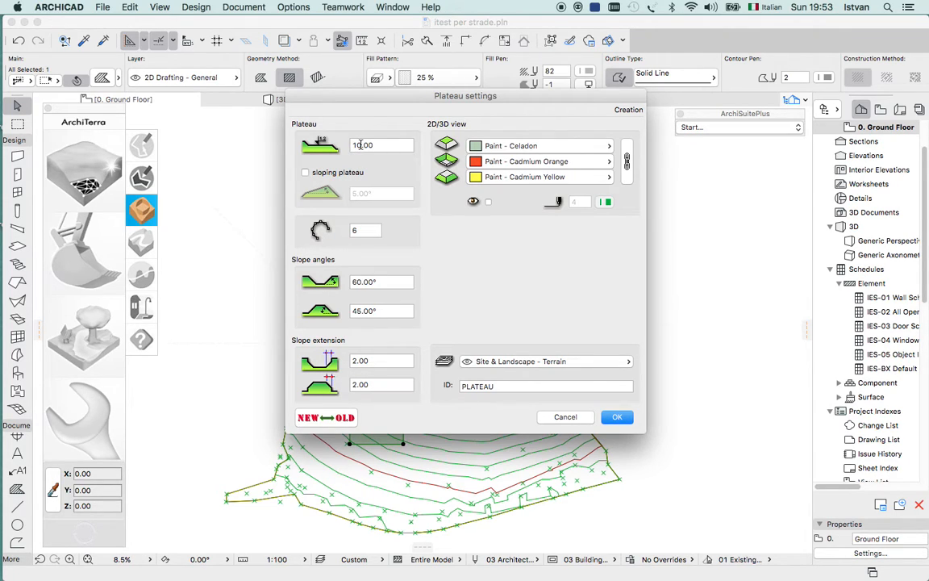
drag(362, 146, 352, 145)
text(1)
double_click(354, 360)
text(1)
double_click(354, 385)
click(611, 416)
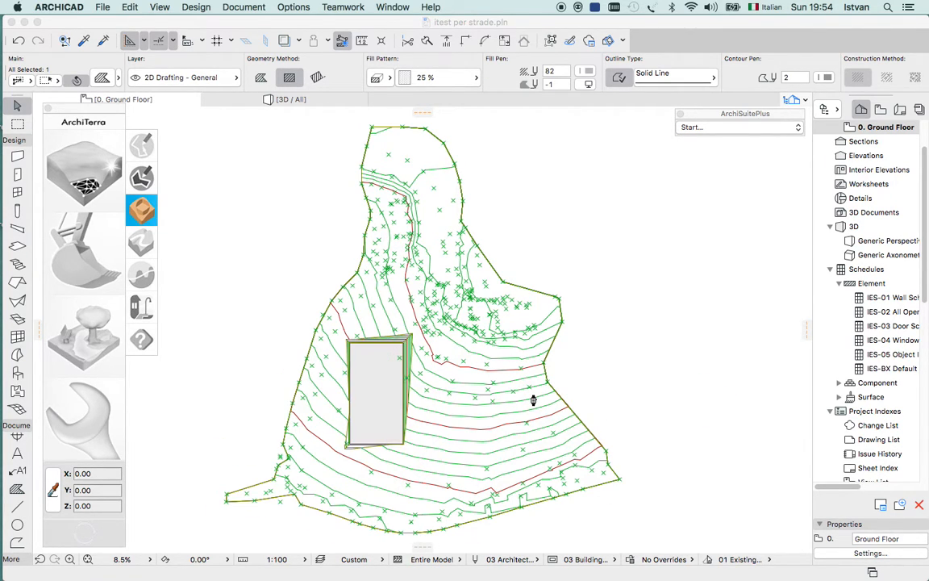
click(246, 99)
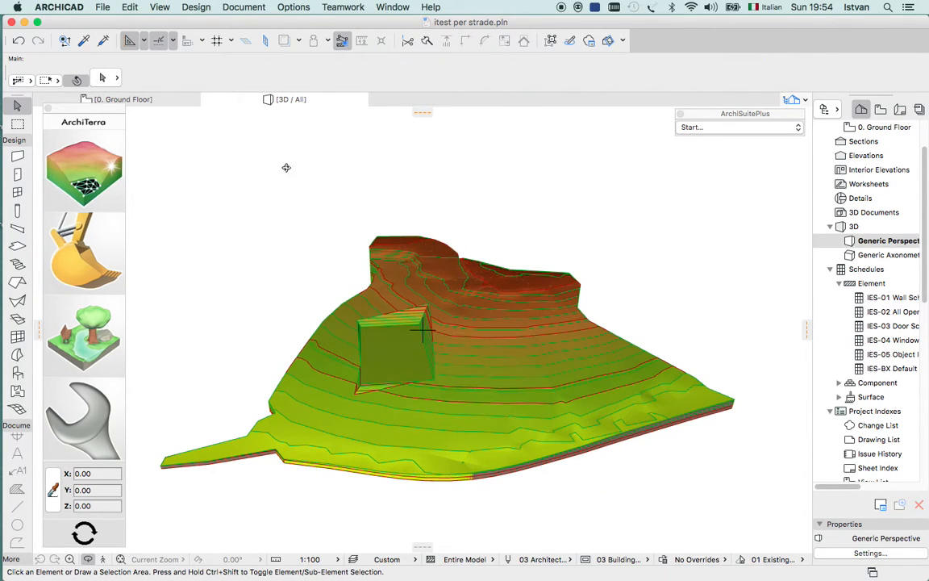
mouse_move(406, 420)
mouse_down()
mouse_move(388, 388)
mouse_move(423, 411)
mouse_move(429, 404)
mouse_move(500, 433)
mouse_move(481, 451)
mouse_up()
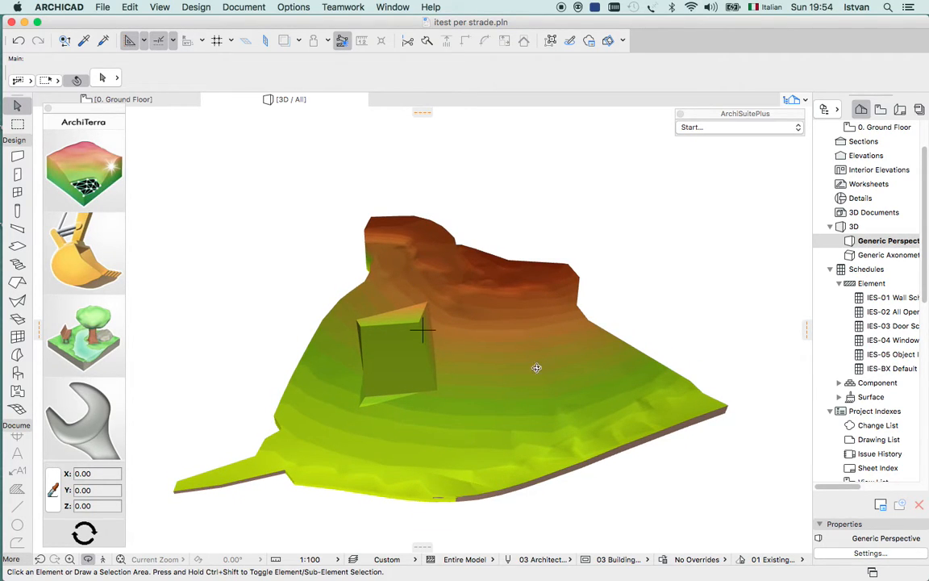
Draw an open road polyline down the eastern slope in the ground floor plan: a straight segment, a tangential arc, and a short straight segment
click(83, 262)
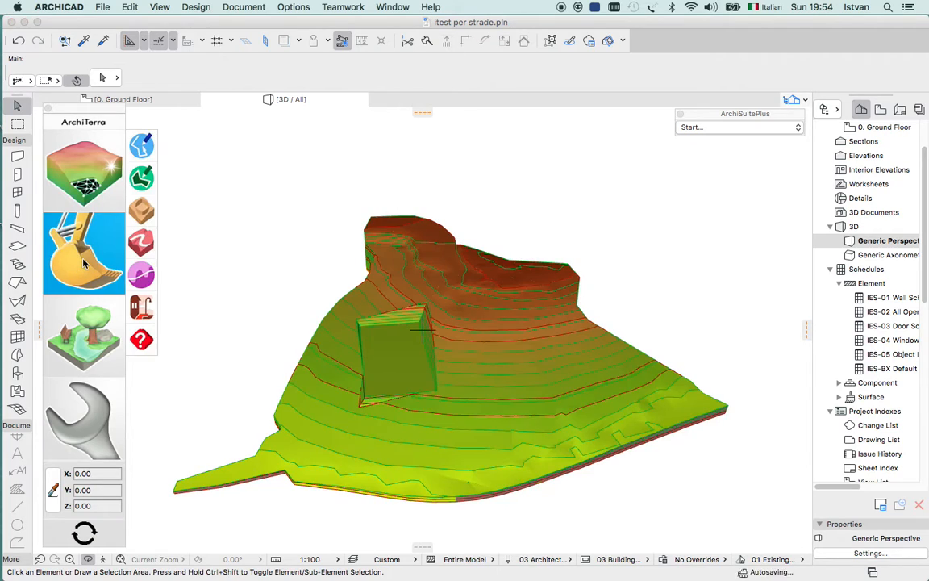
click(165, 102)
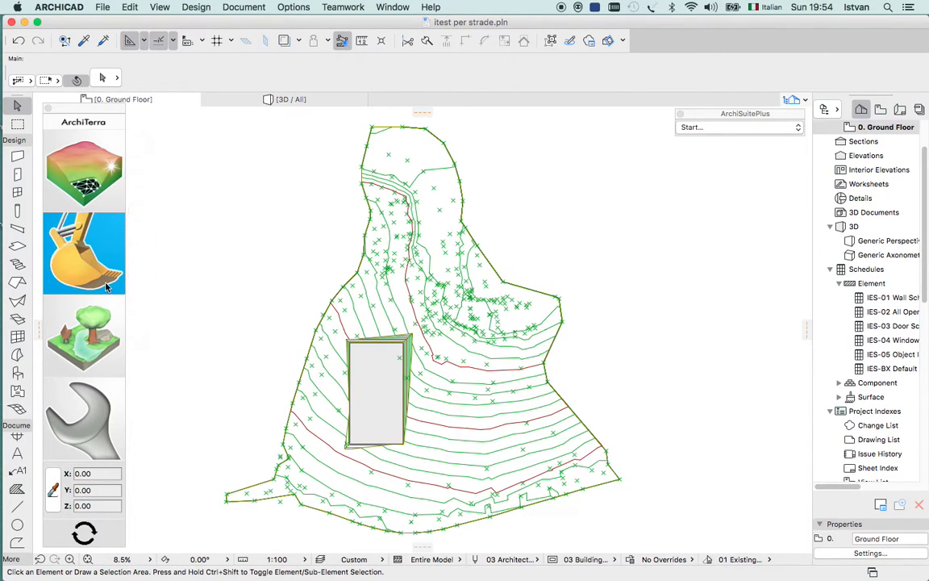
click(88, 262)
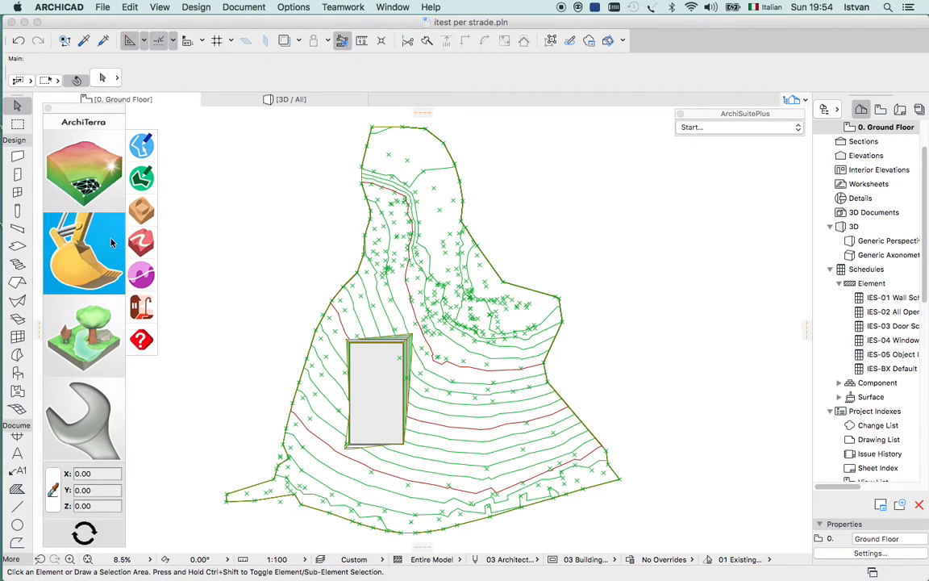
click(142, 146)
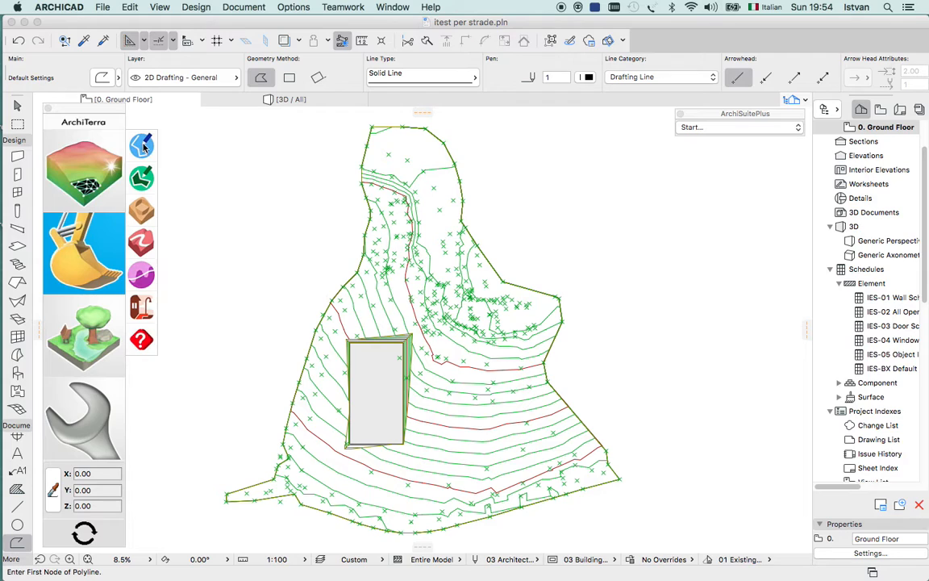
click(439, 229)
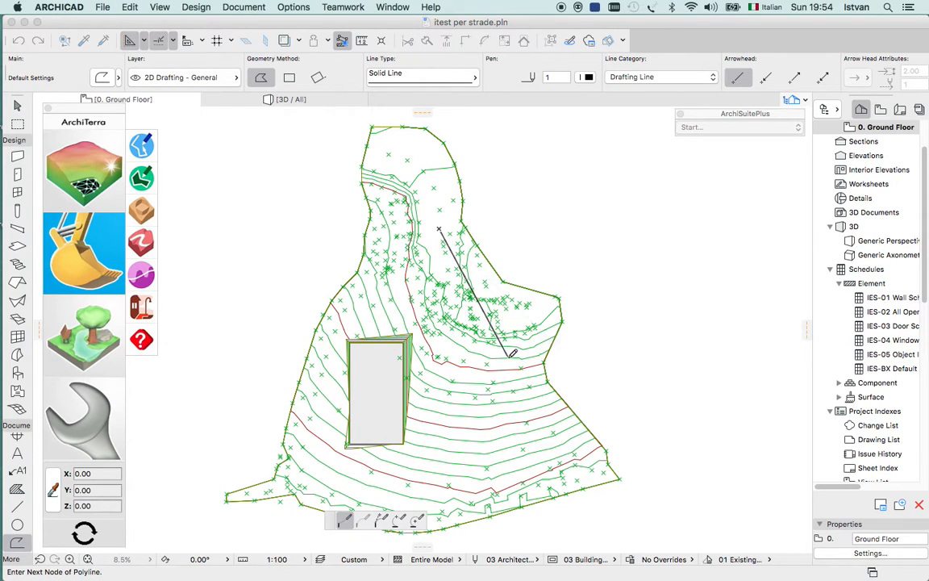
click(507, 365)
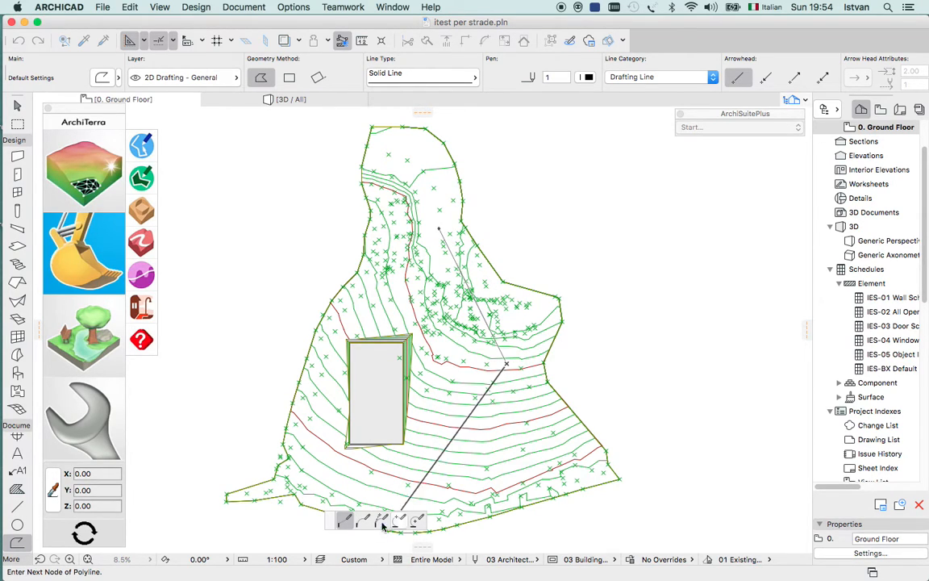
click(362, 521)
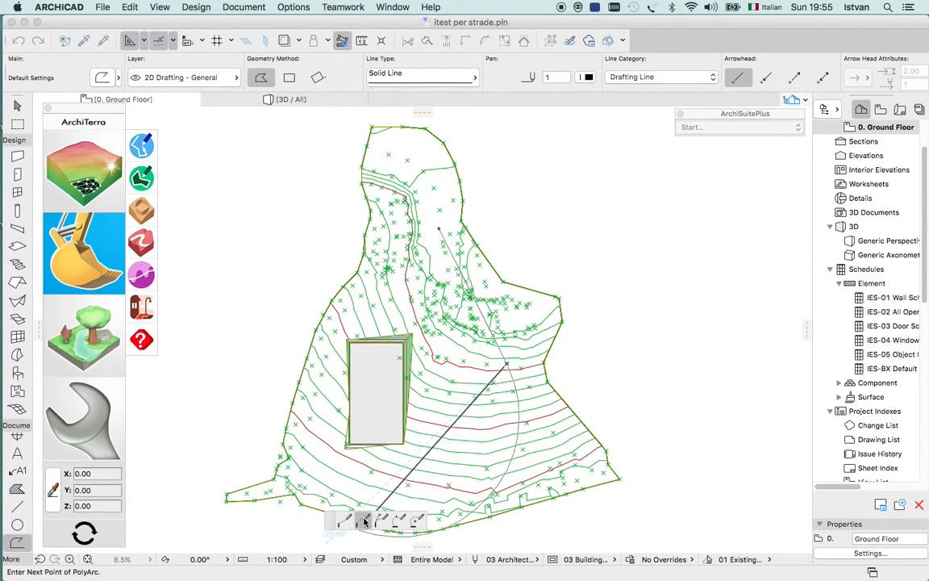
click(450, 481)
click(344, 520)
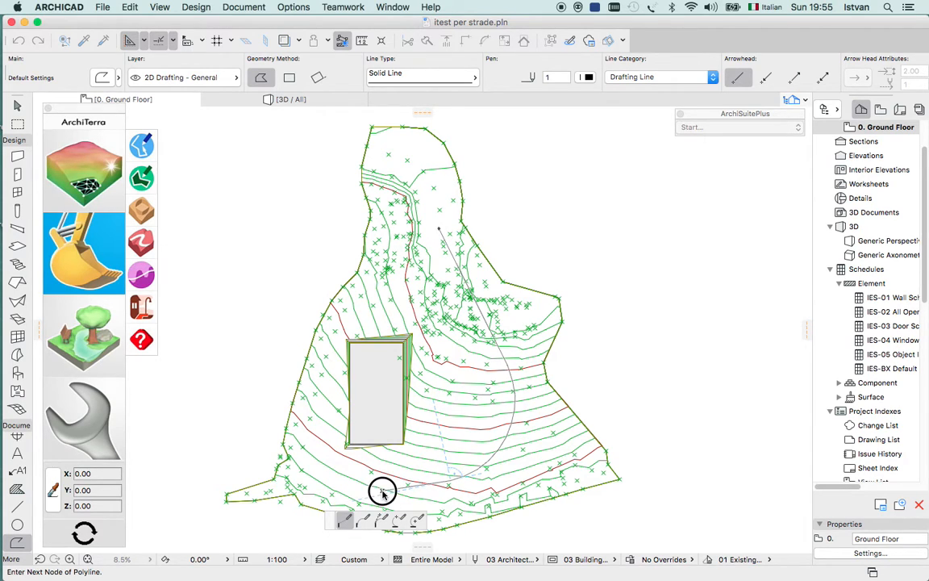
double_click(382, 489)
click(382, 489)
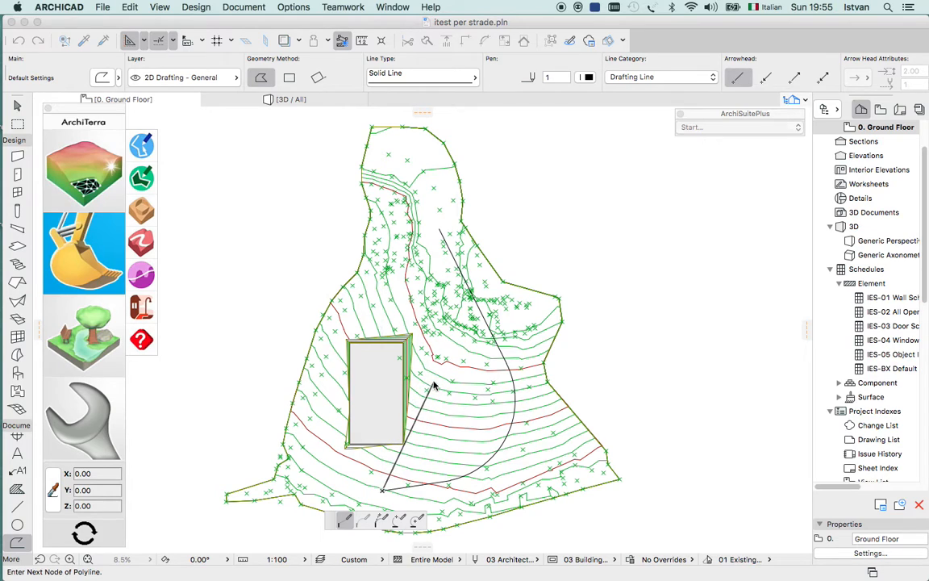
key(Escape)
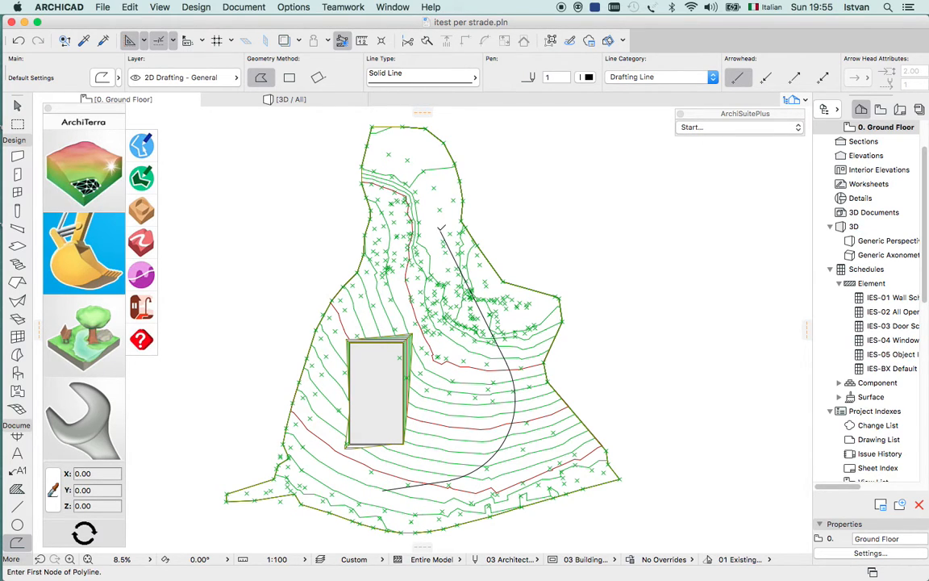
key(Escape)
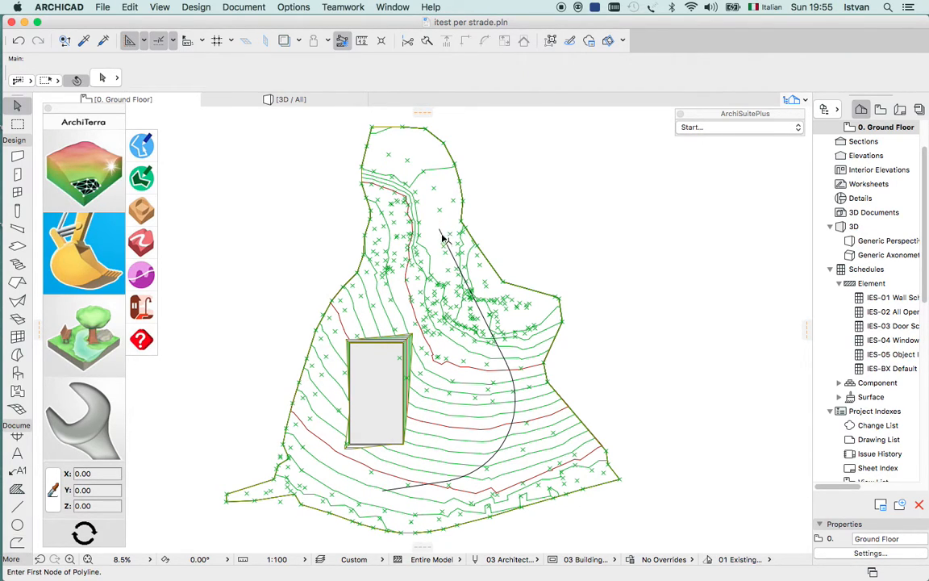
Create an 8.00 wide road along the drawn polyline with 60° and 45° slope angles, and show it in 3D
click(440, 233)
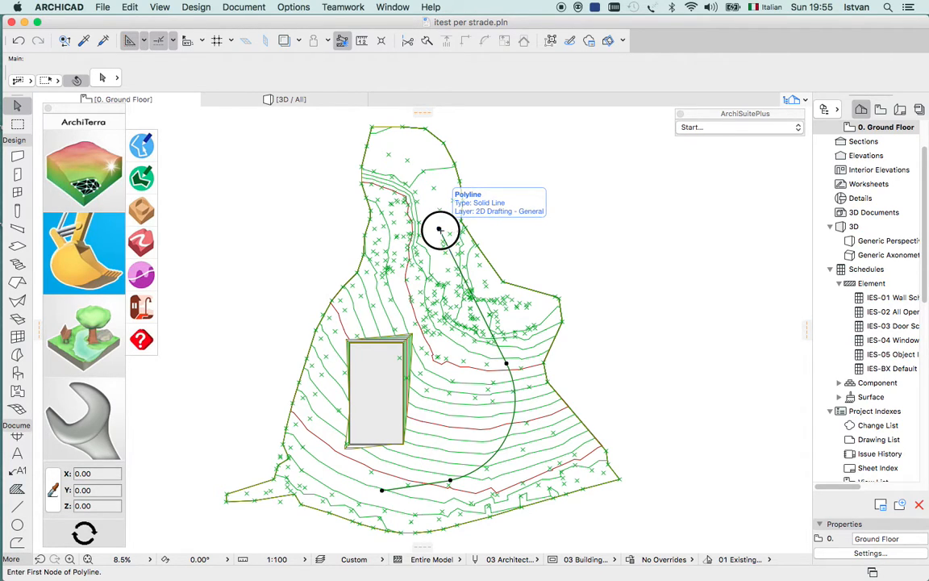
click(142, 240)
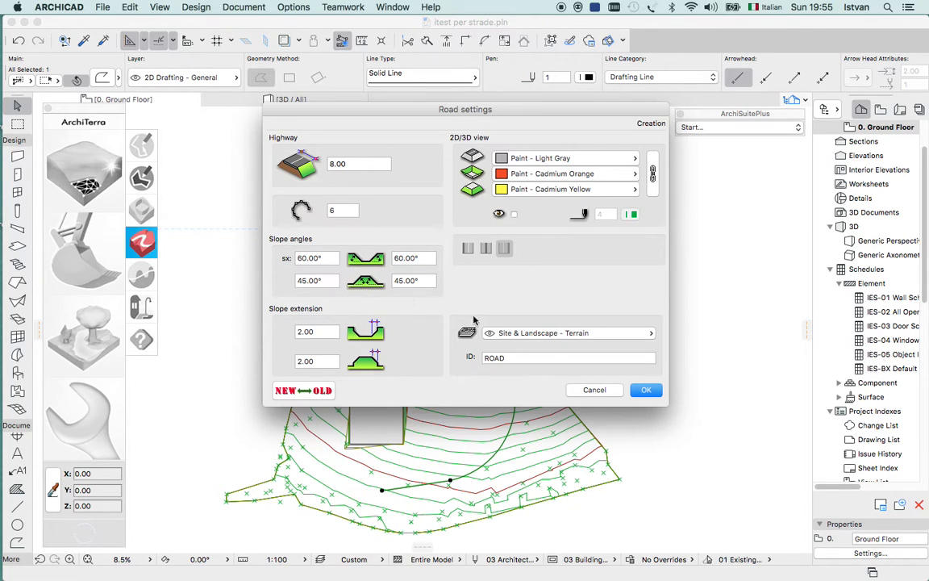
click(645, 391)
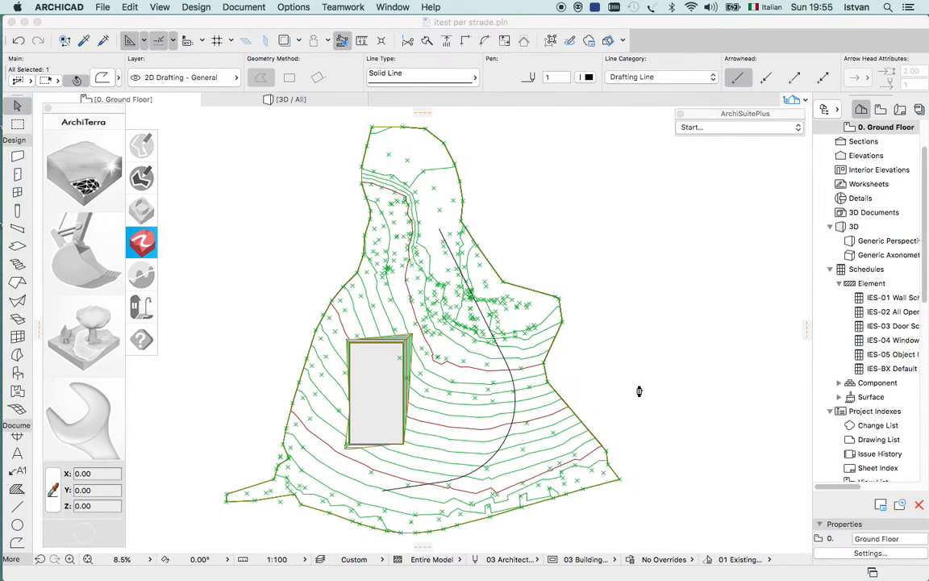
click(291, 100)
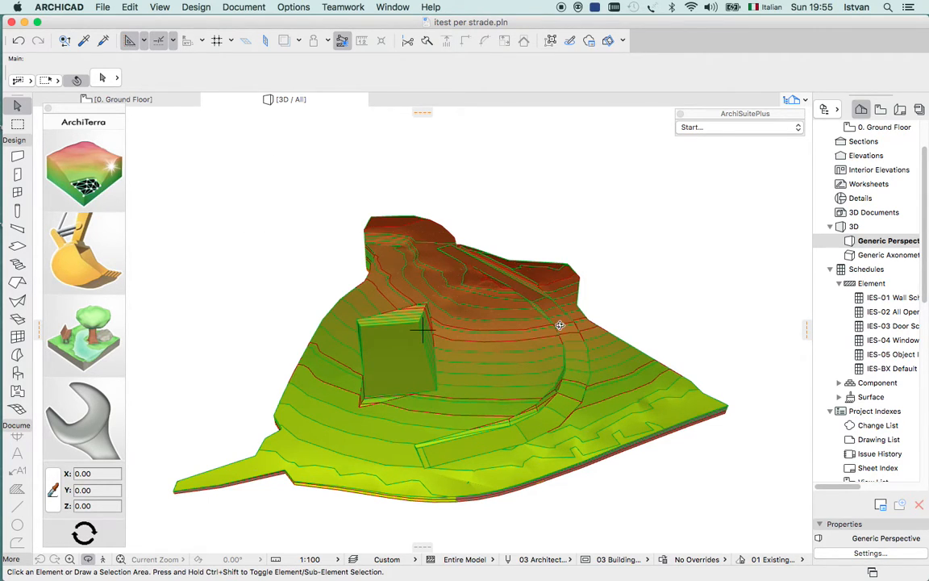
Turn off the terrain's morphology colouring in 3D and inspect the plateau and road surfaces in the 3D view
click(85, 159)
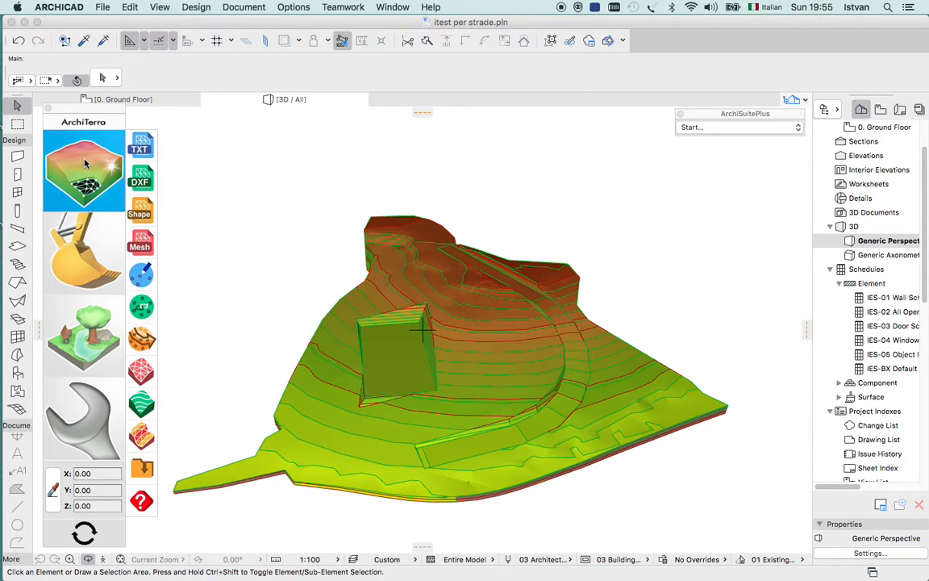
click(139, 153)
click(606, 365)
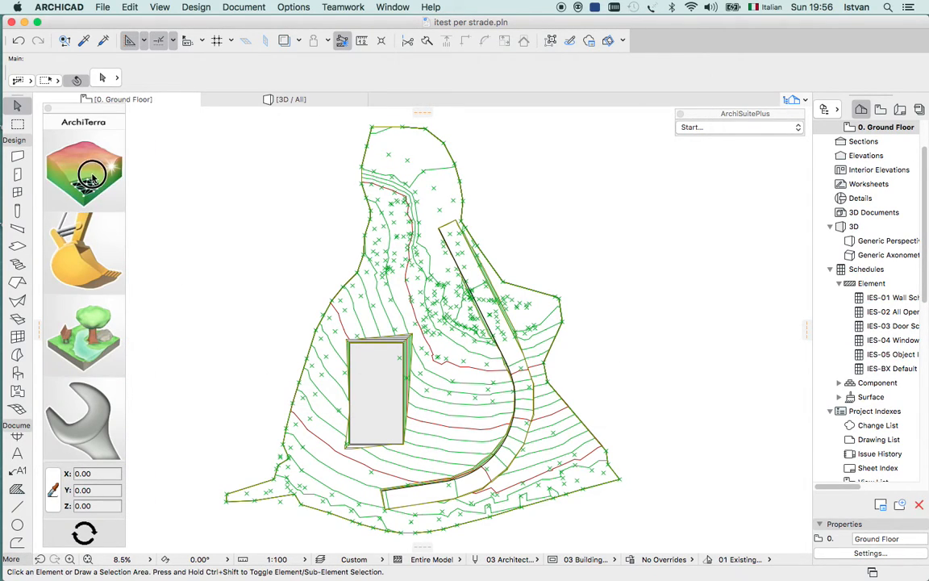
click(91, 174)
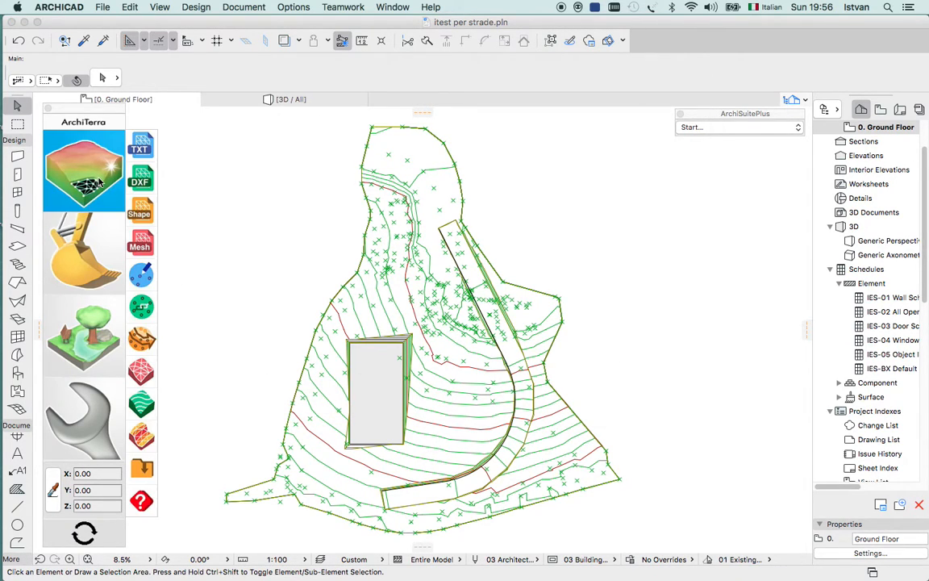
click(141, 371)
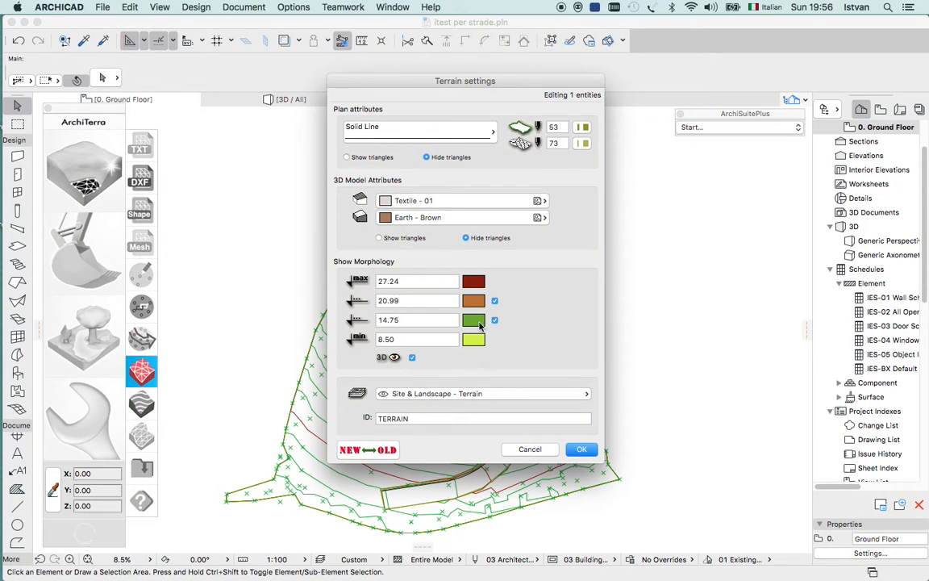
click(410, 358)
click(581, 449)
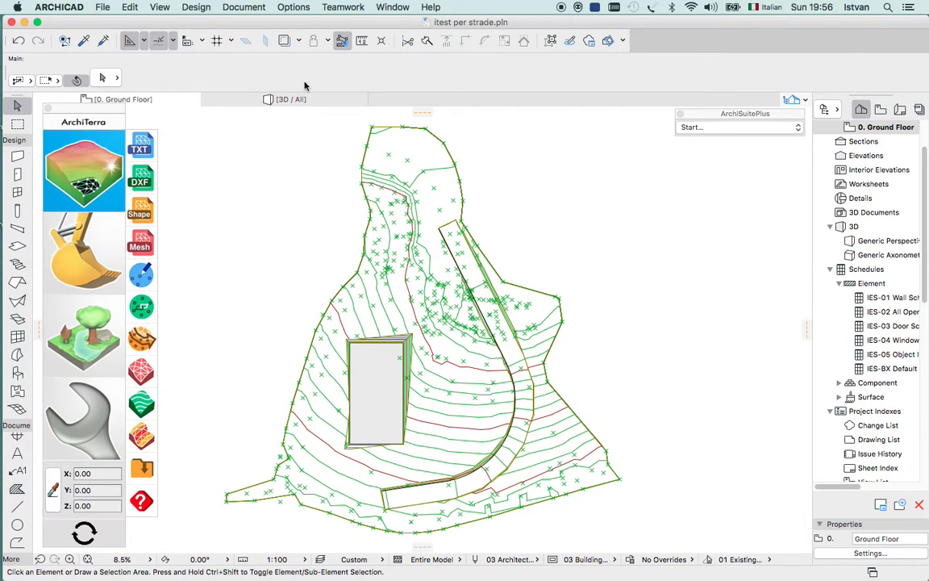
click(317, 99)
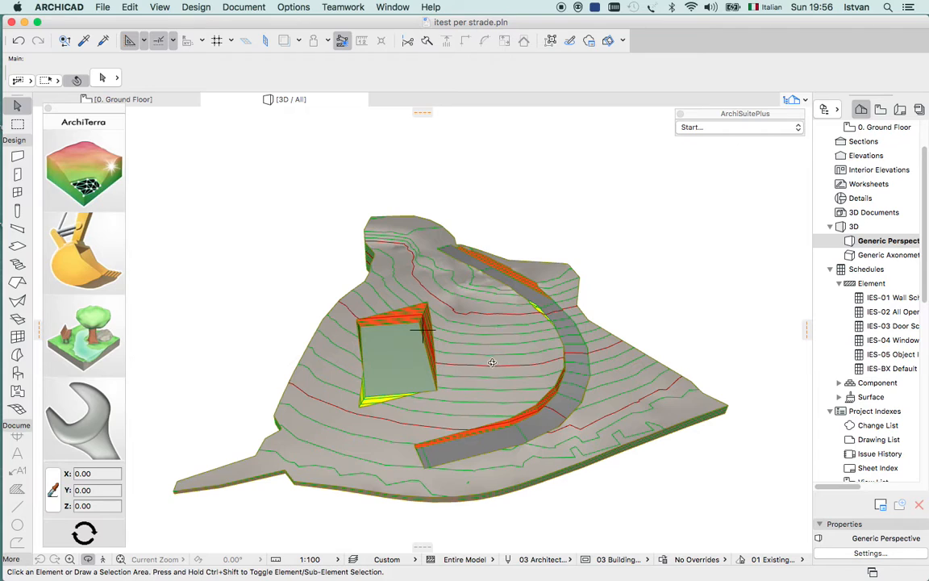
shift+middle_drag(471, 340, 470, 340)
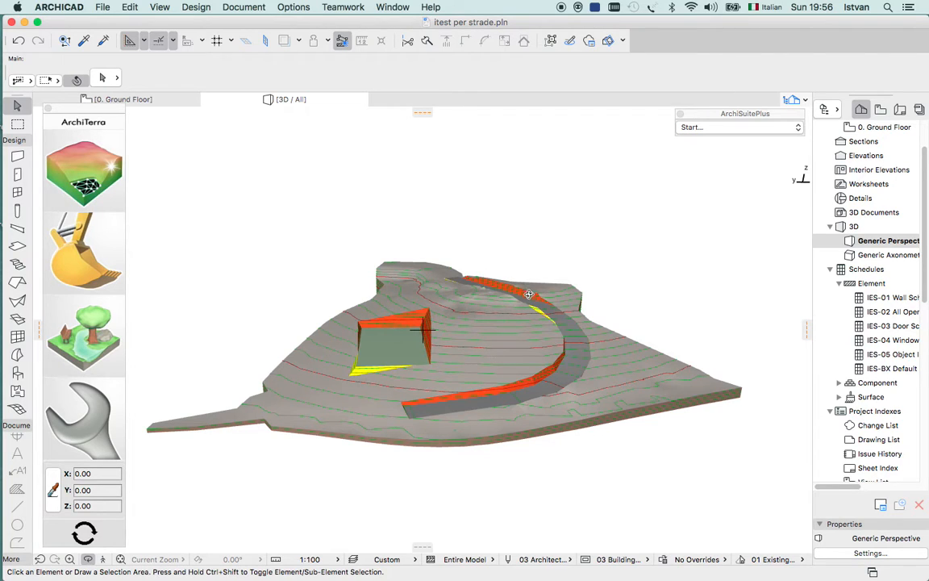
shift+middle_drag(466, 368, 518, 375)
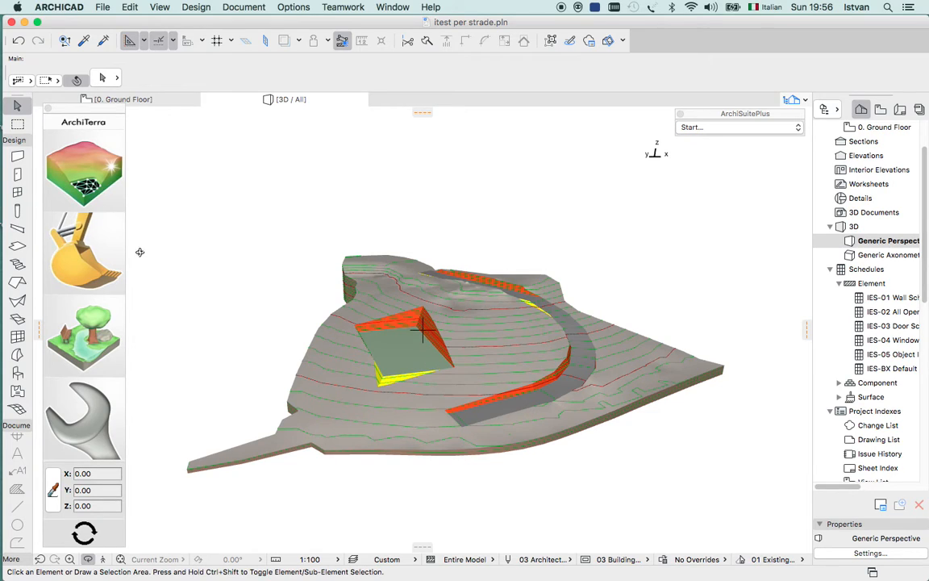
Create a cross section of the road in the ground floor plan with only the left section shown, placed beside the terrain's upper east side
click(169, 100)
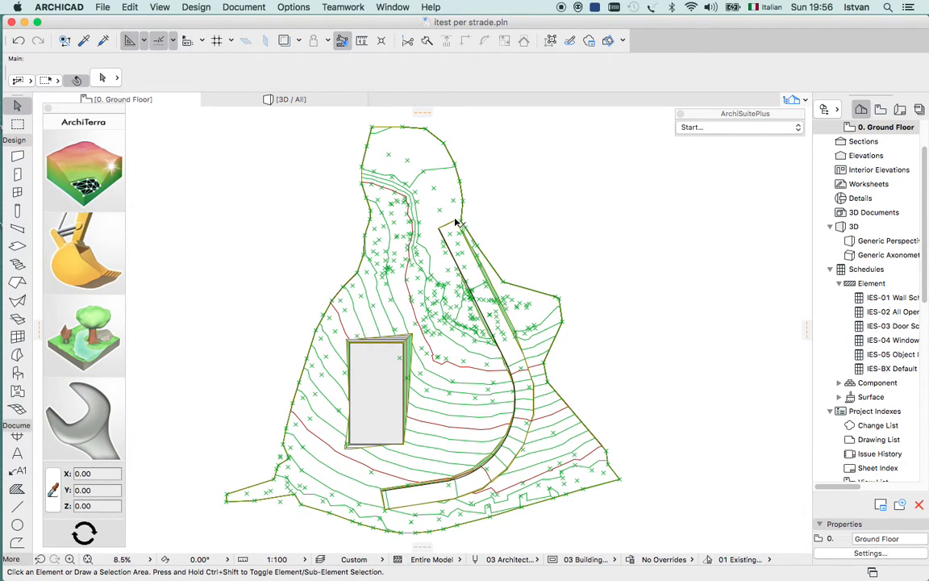
mouse_move(457, 224)
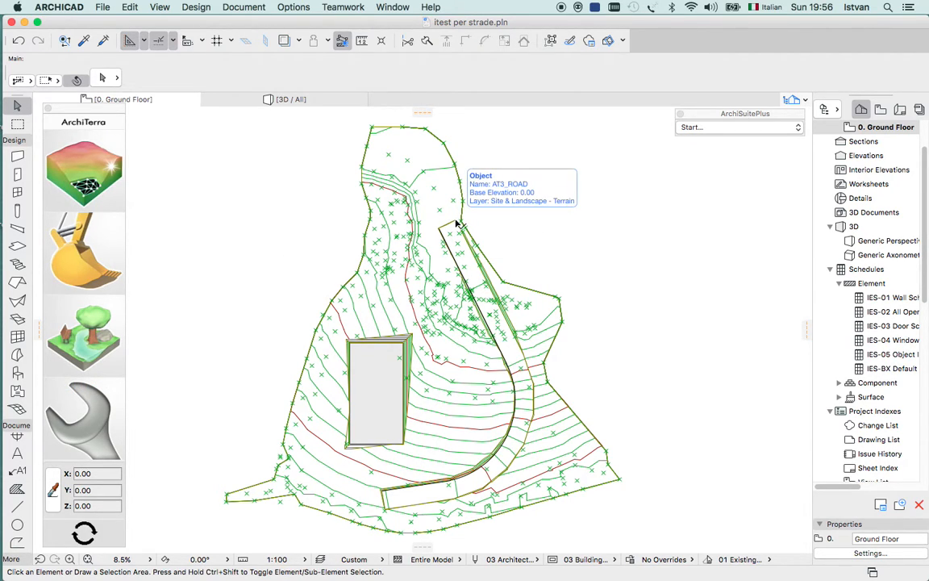
click(414, 198)
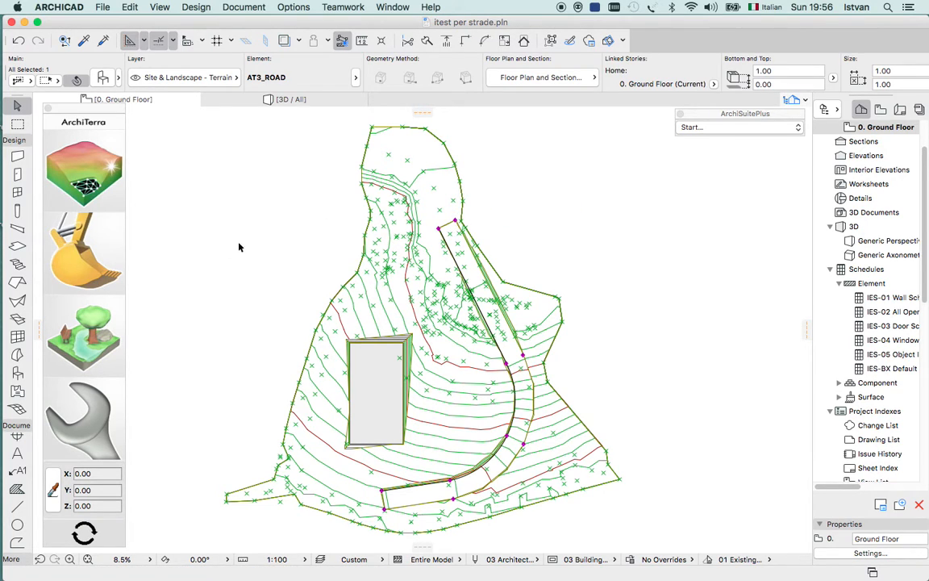
click(85, 251)
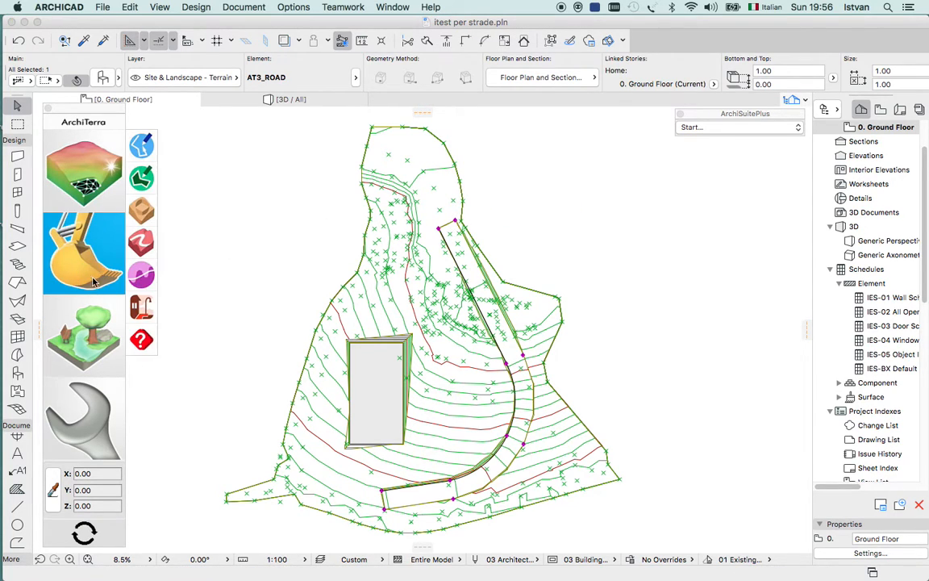
click(142, 276)
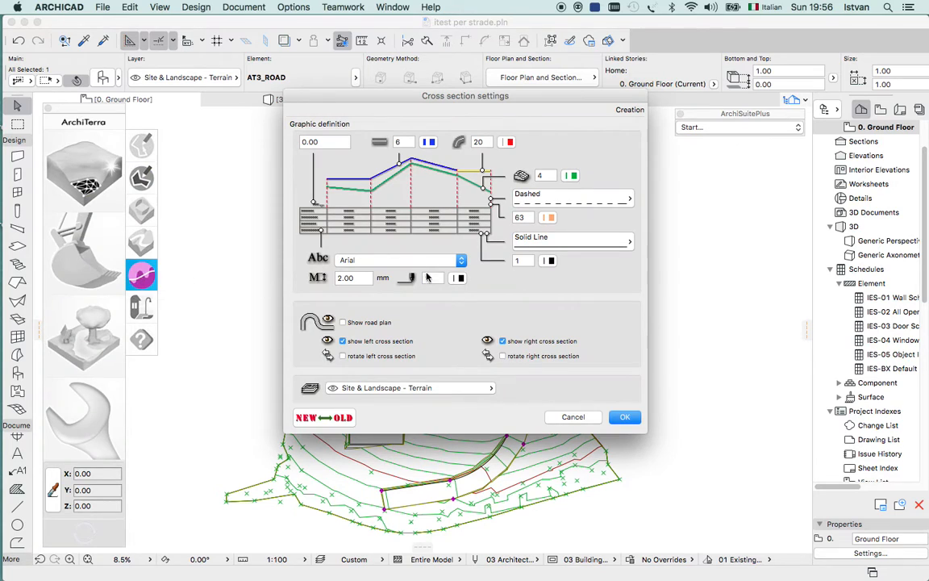
click(502, 340)
click(622, 417)
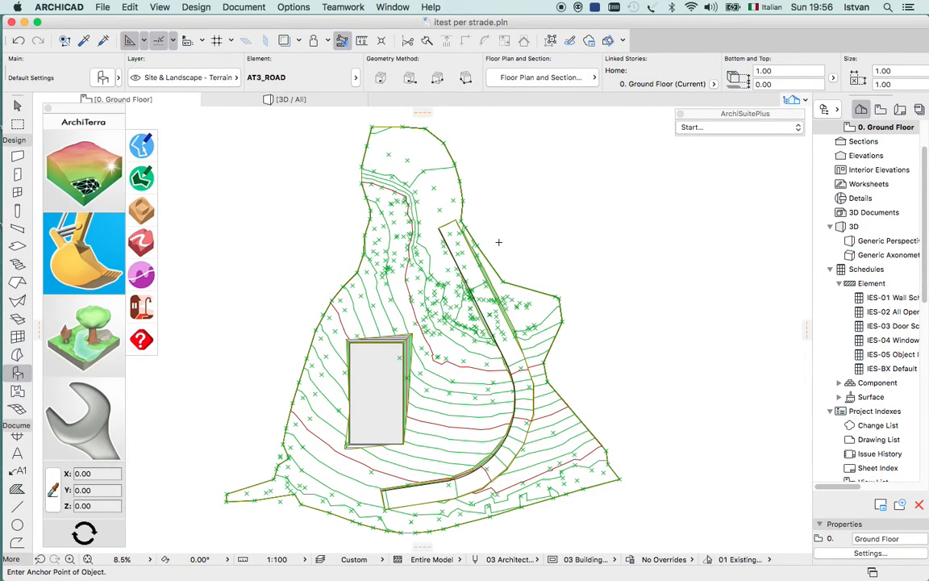
click(502, 243)
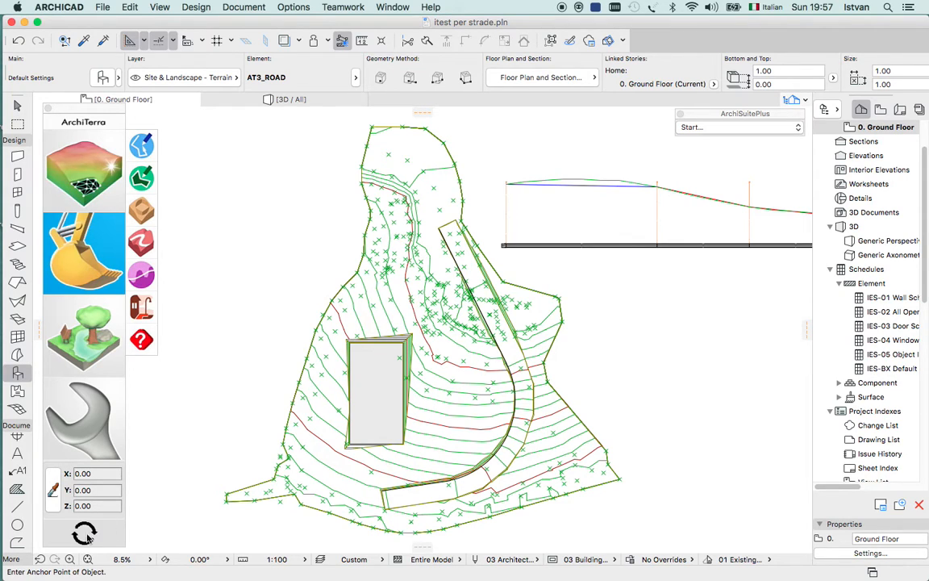
Raise the third, fourth and last nodes of the road line in the cross section above the terrain profile
click(70, 558)
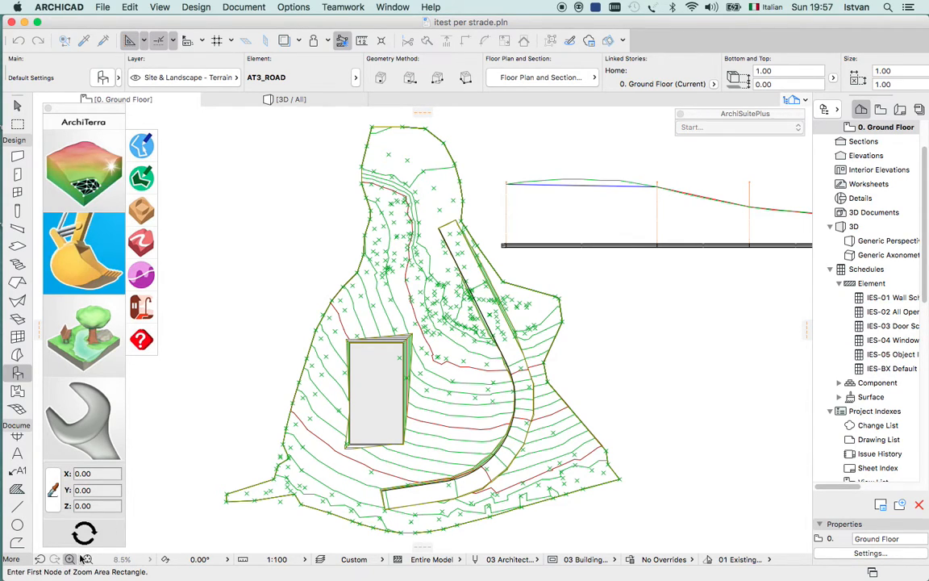
click(493, 231)
click(554, 266)
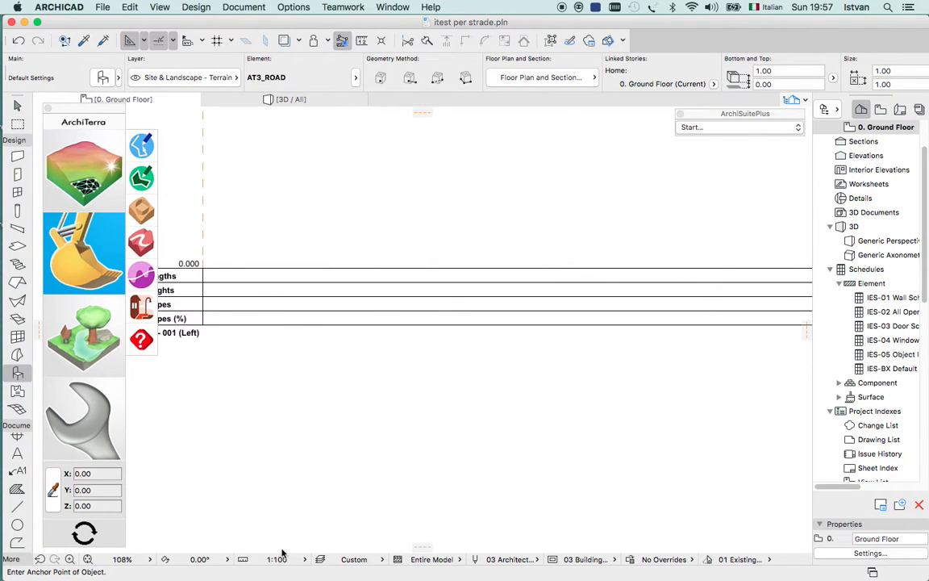
click(88, 558)
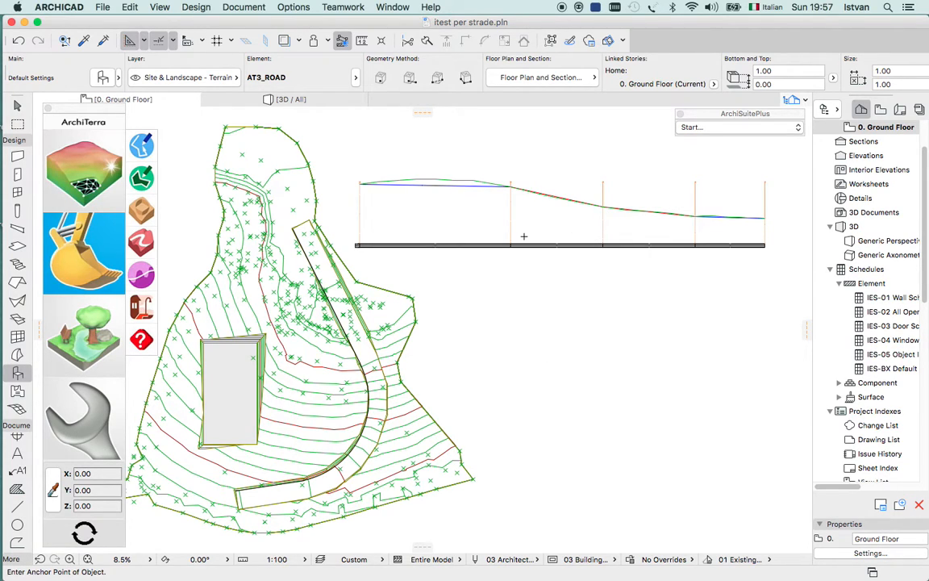
key(Escape)
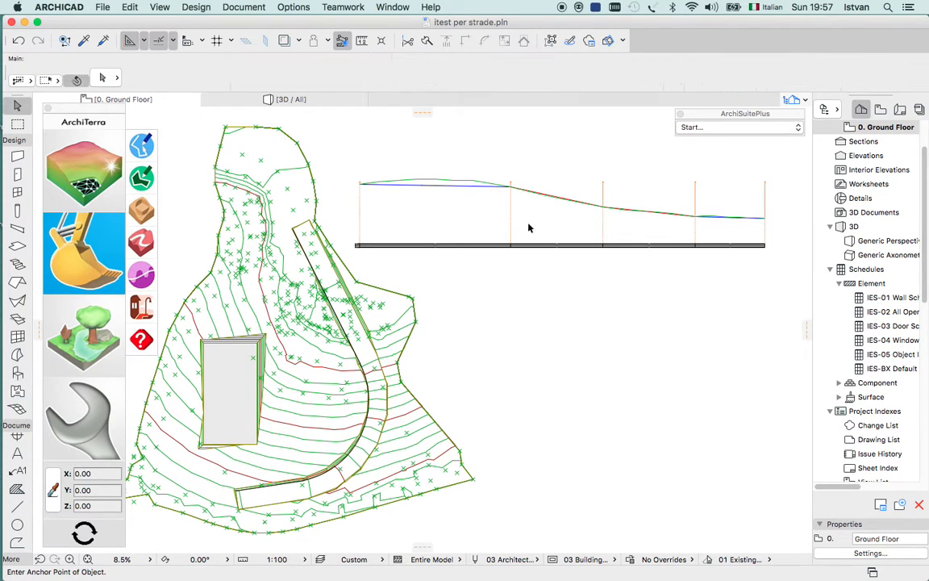
click(605, 209)
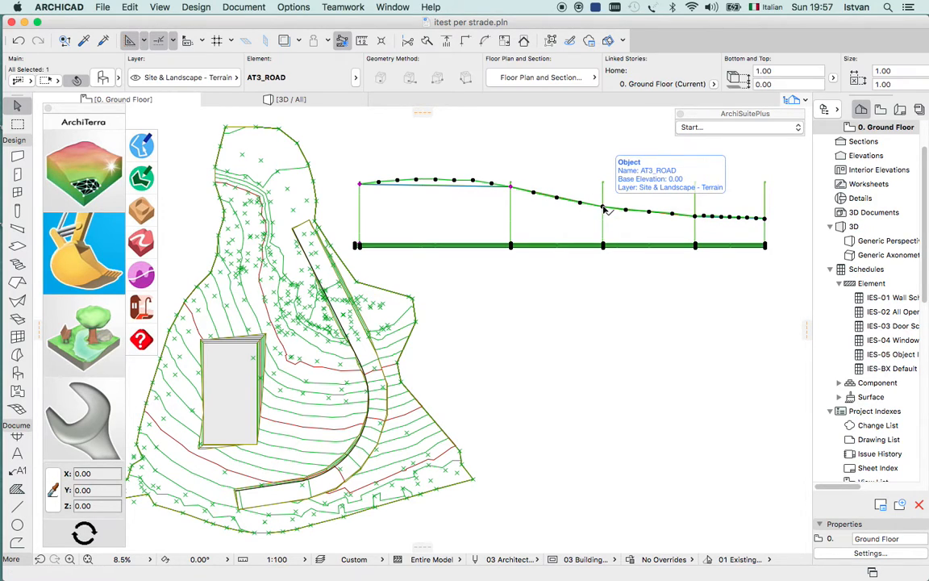
click(604, 208)
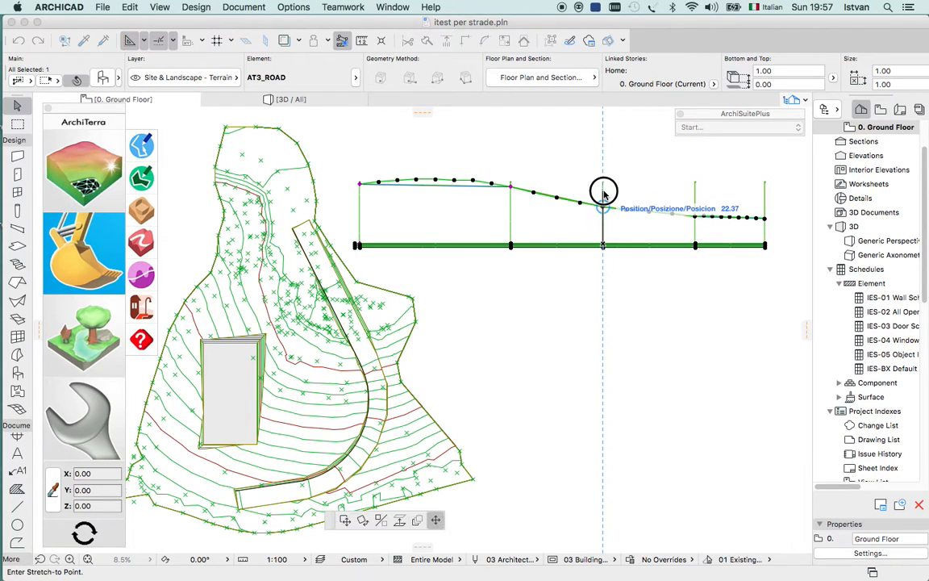
click(605, 192)
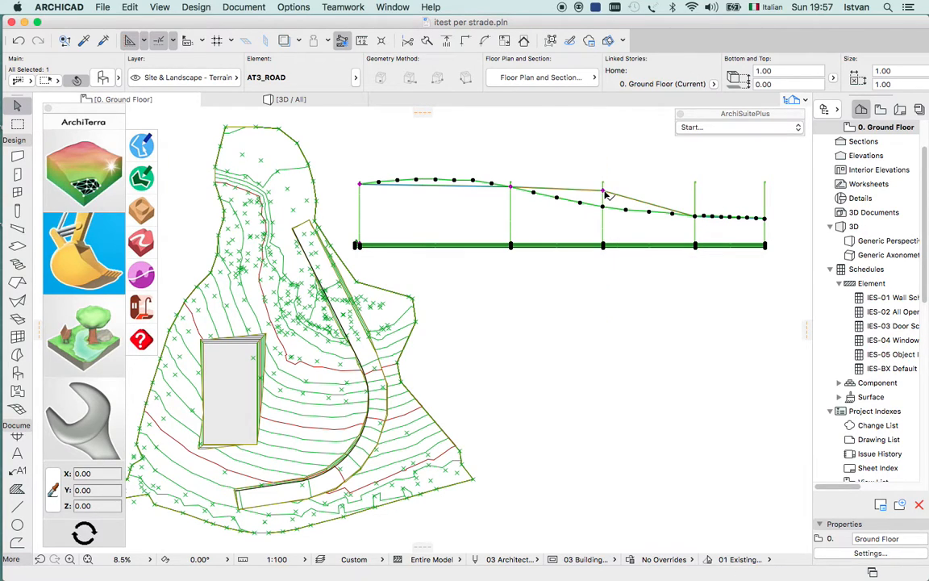
click(696, 217)
click(695, 208)
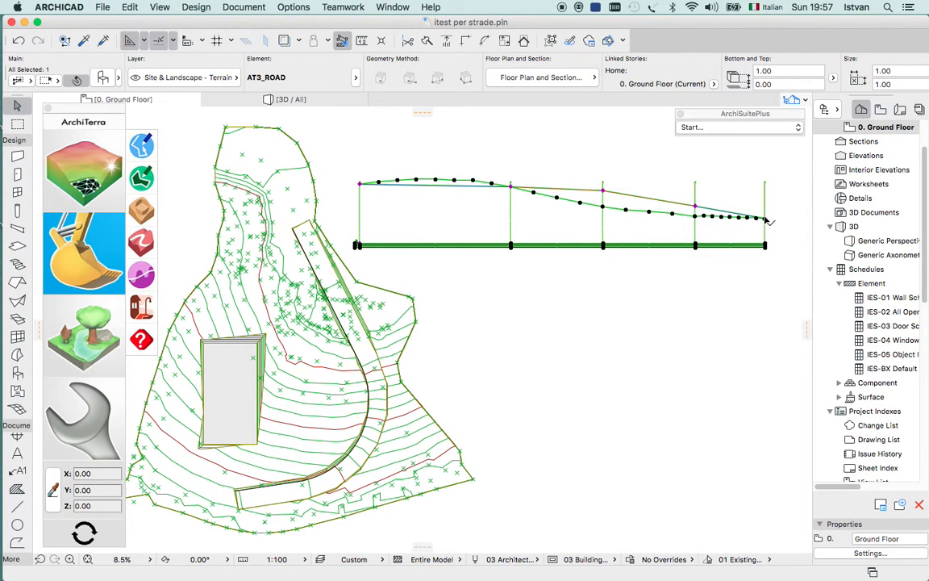
click(765, 218)
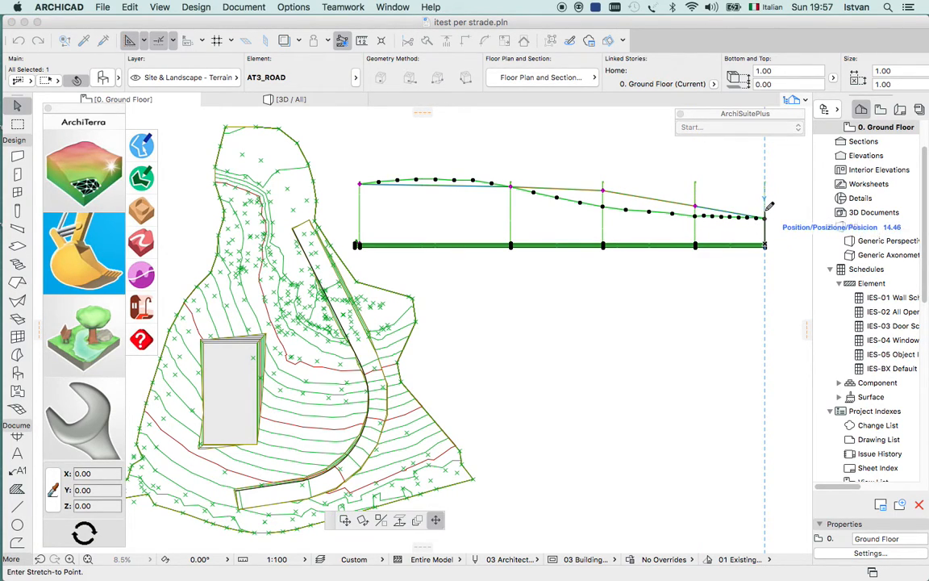
click(769, 208)
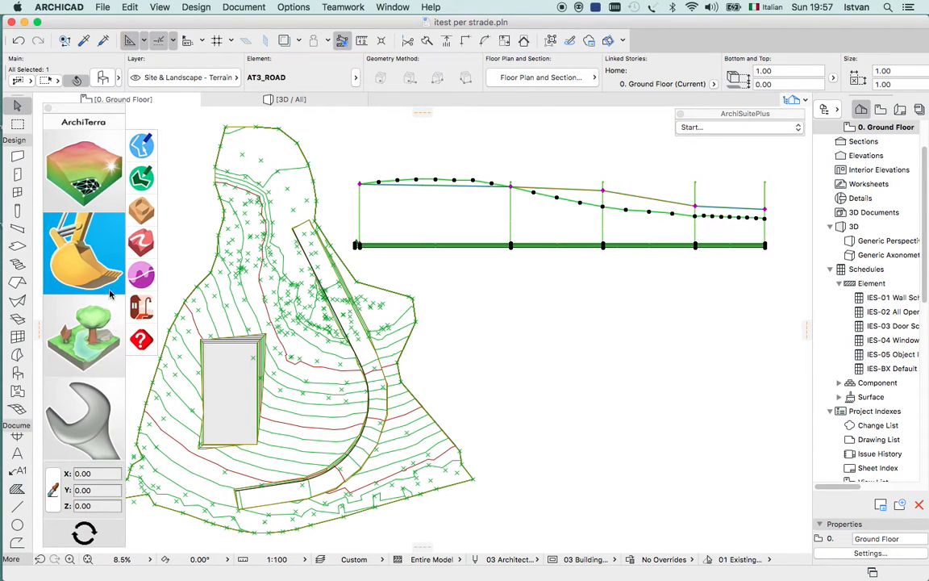
Update the terrain with the edited road profile and inspect the raised road in 3D from several angles
click(85, 531)
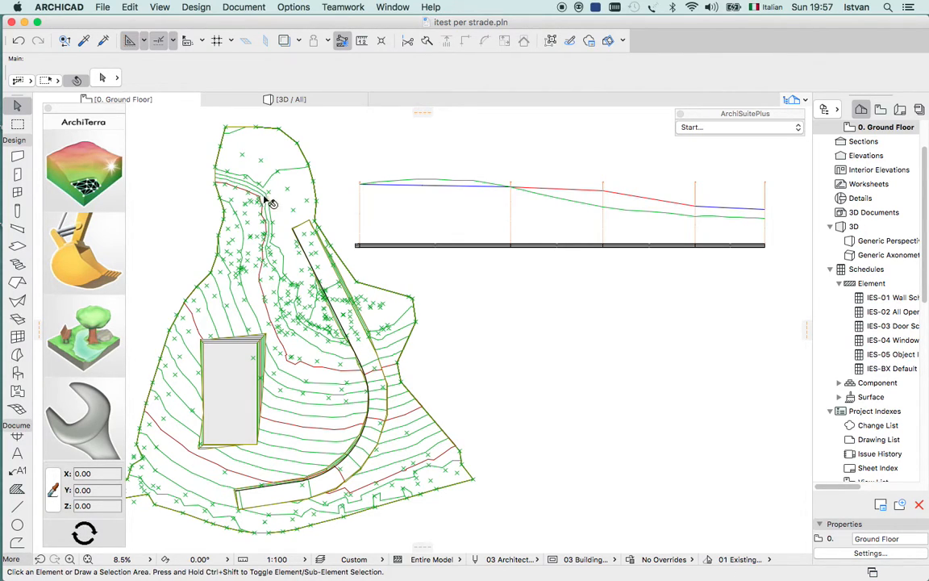
click(329, 98)
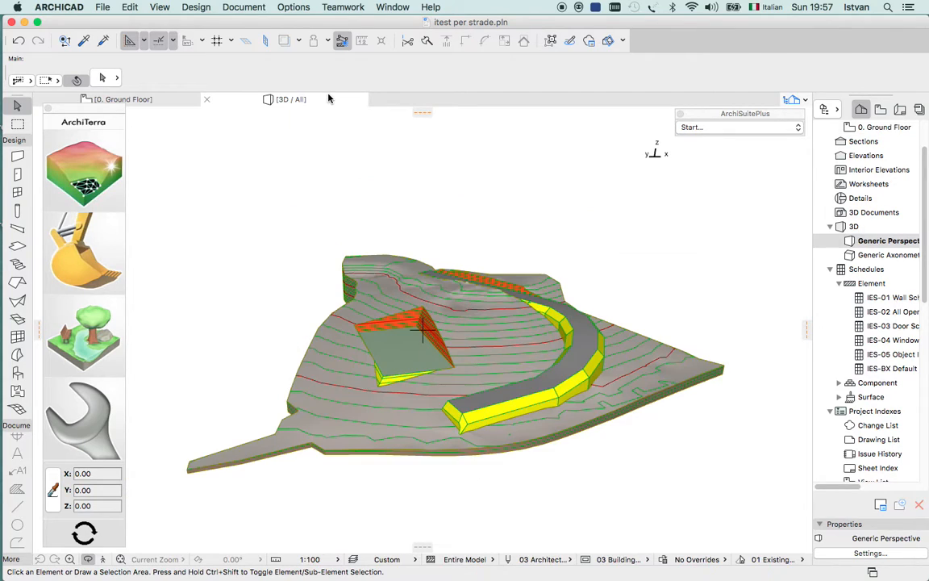
shift+middle_drag(574, 336, 684, 383)
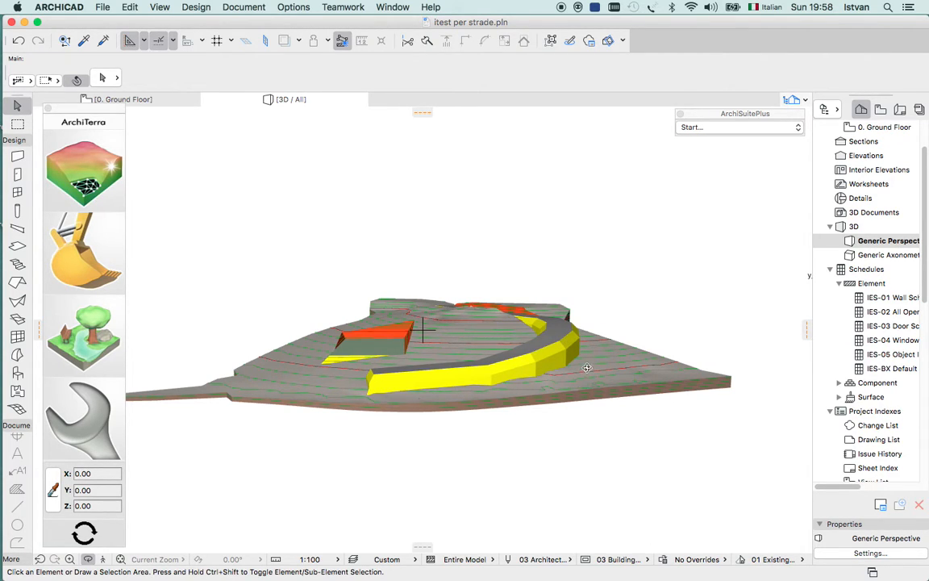
drag(596, 361, 599, 404)
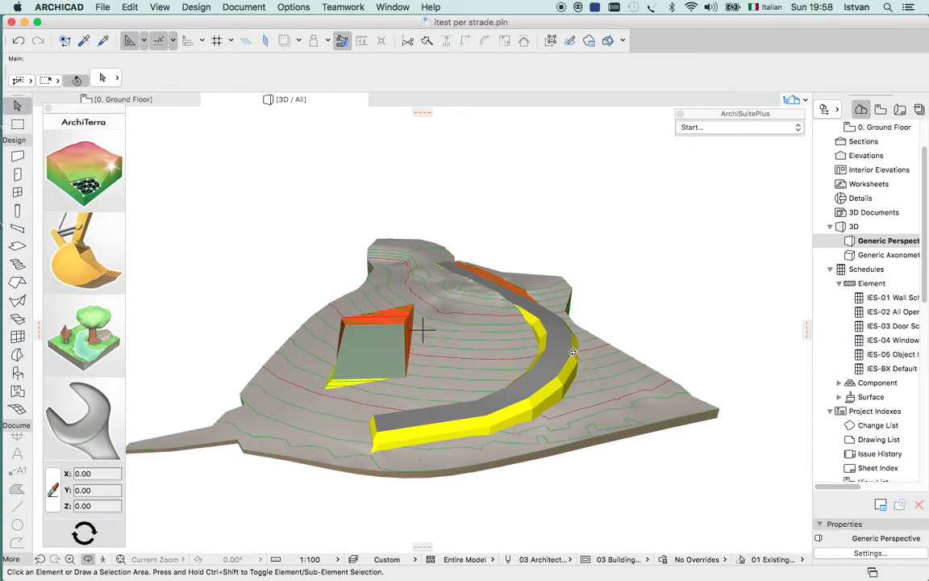
drag(545, 351, 438, 378)
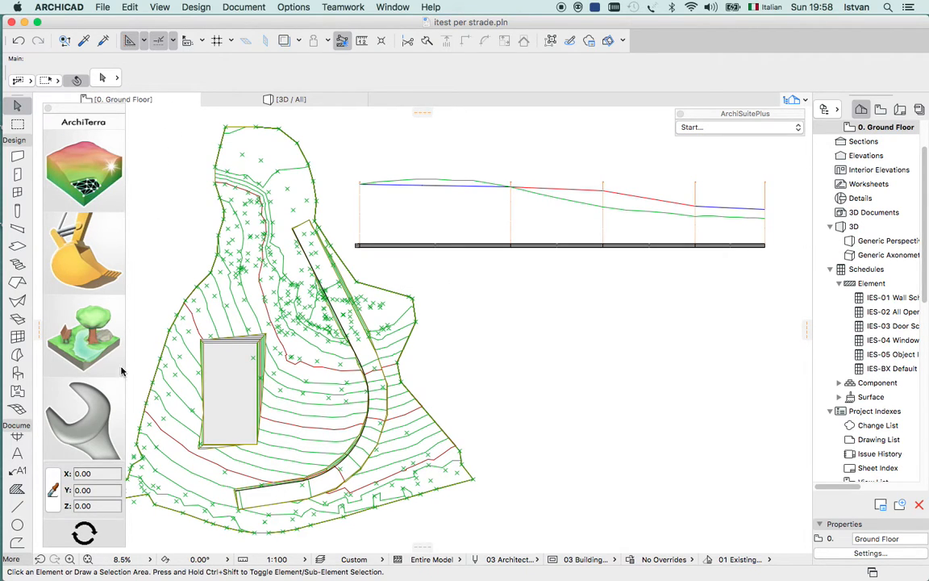
Calculate the earthwork volumes and open the Default ArchiTerra component list, keeping the cut and fill table clear of the ArchiTerra palette
click(85, 383)
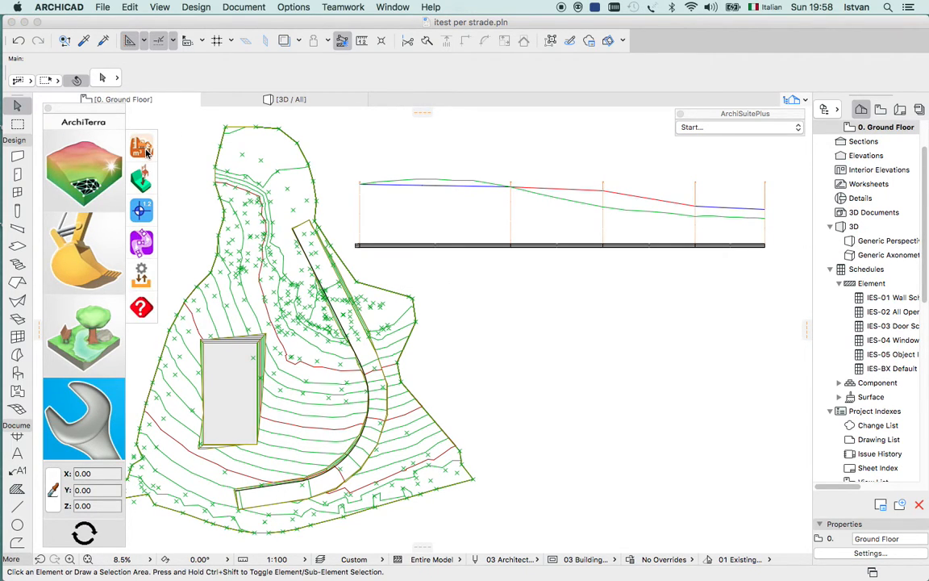
click(143, 148)
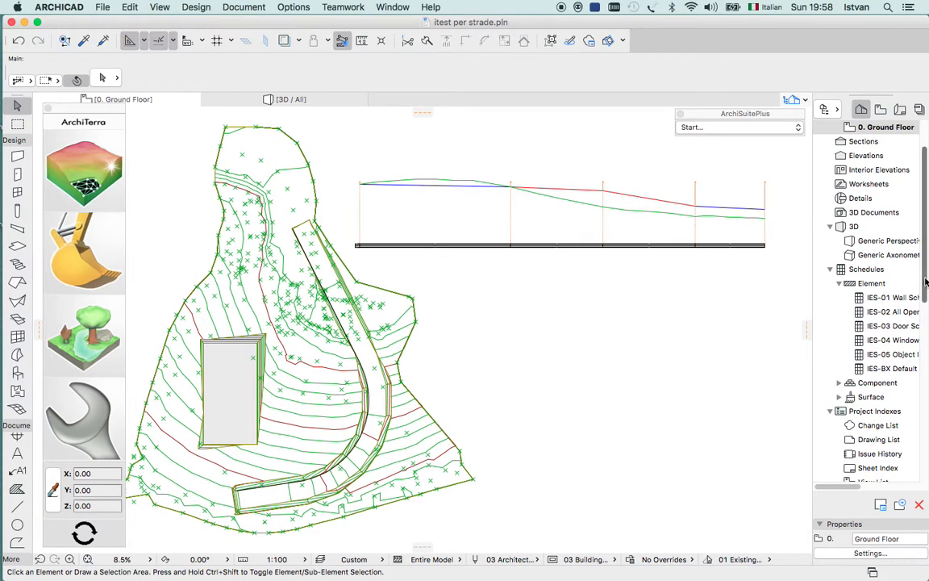
scroll(924, 288, down, 1)
drag(924, 288, 918, 466)
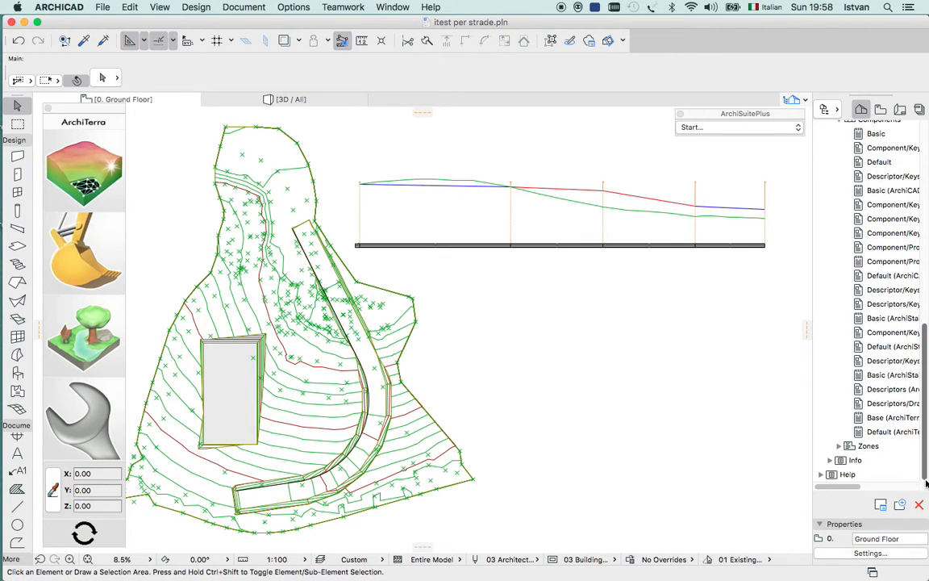
click(862, 433)
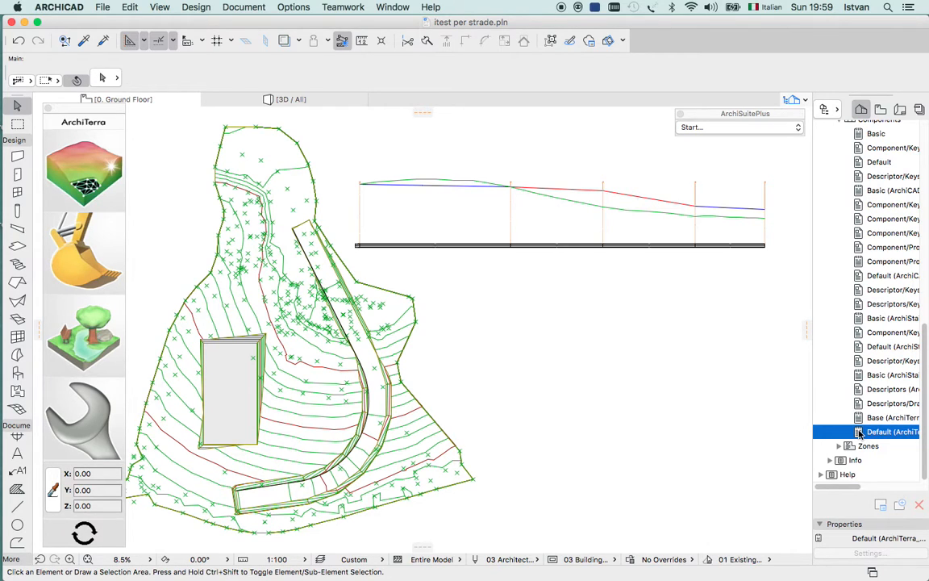
double_click(859, 433)
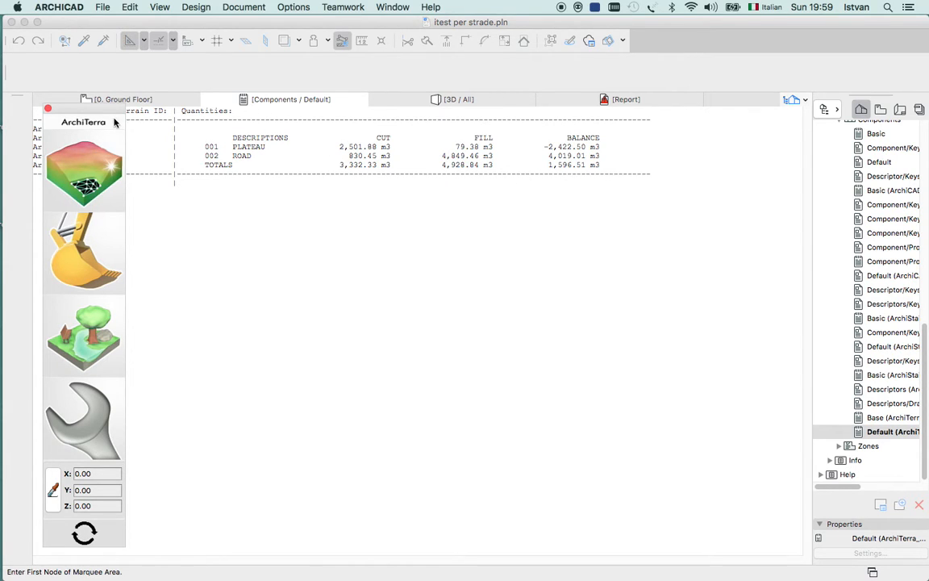
drag(98, 108, 87, 192)
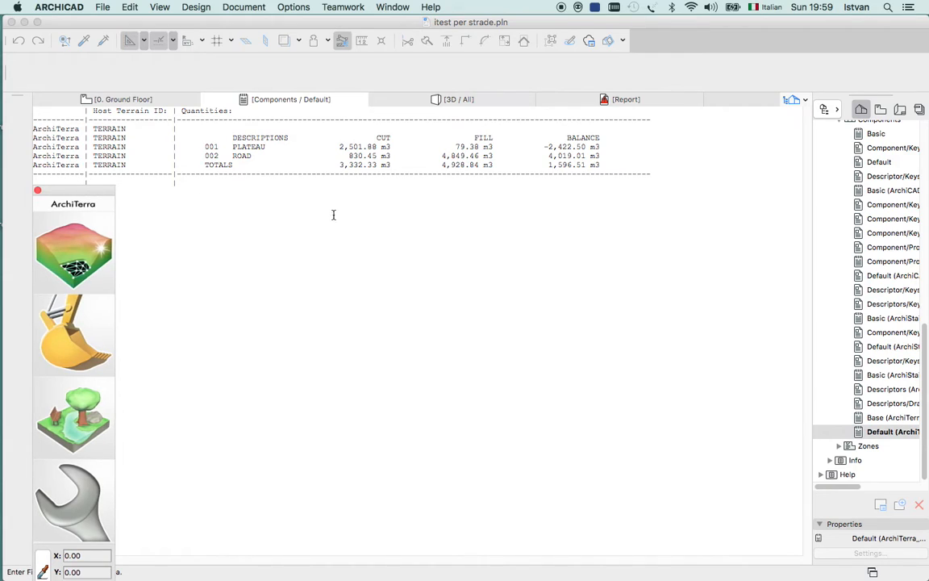